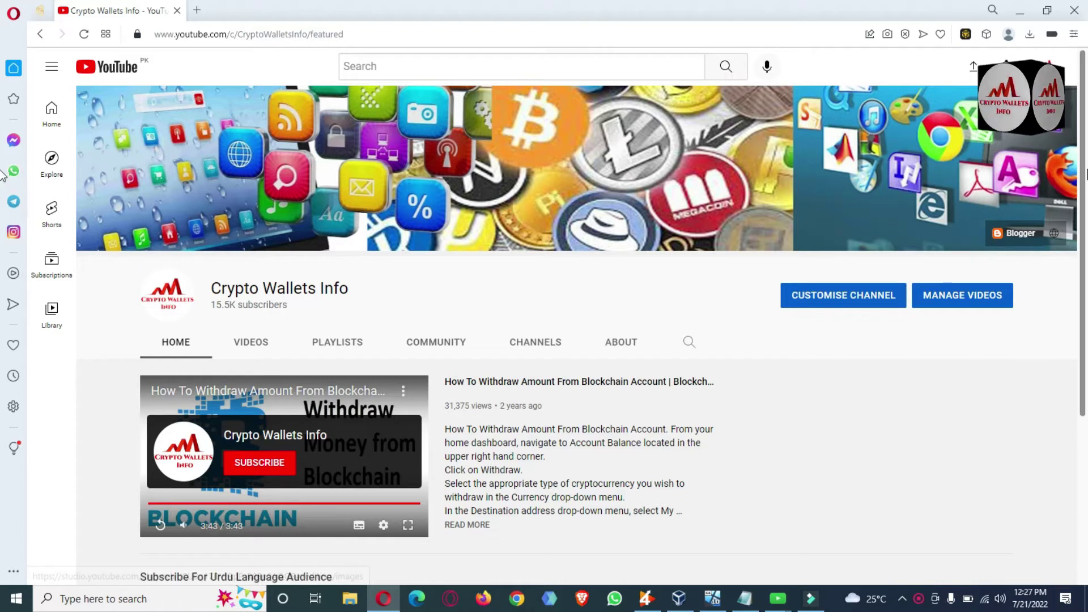
# Step: Open the Binance Wallet extension and unlock it with the wallet password to reach the 0.00 BNB home
pyautogui.moveTo(1084, 148); pyautogui.dragTo(1085, 314)
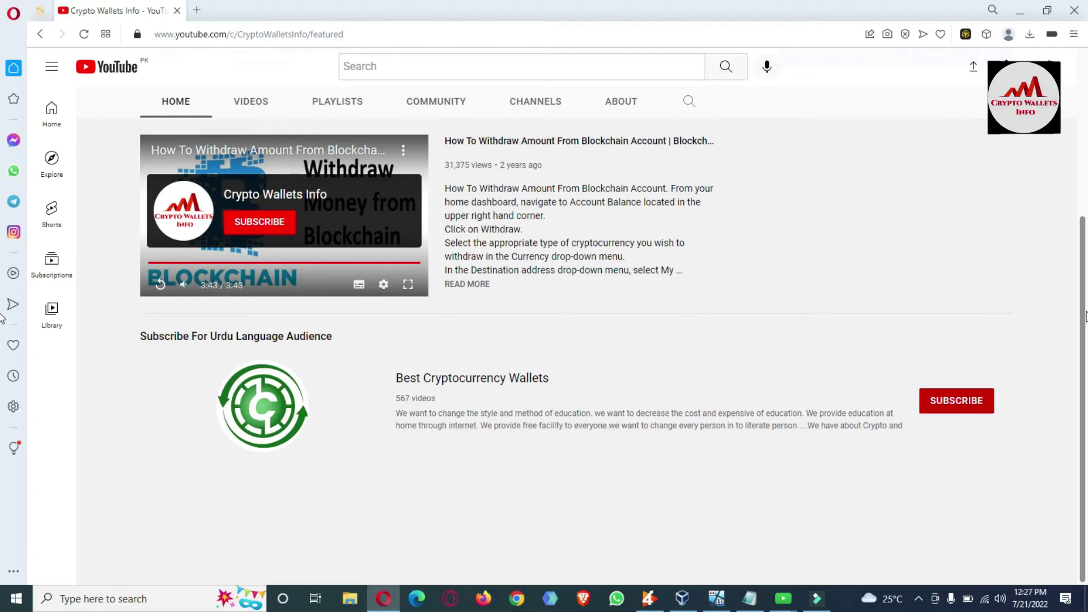
pyautogui.click(1086, 180)
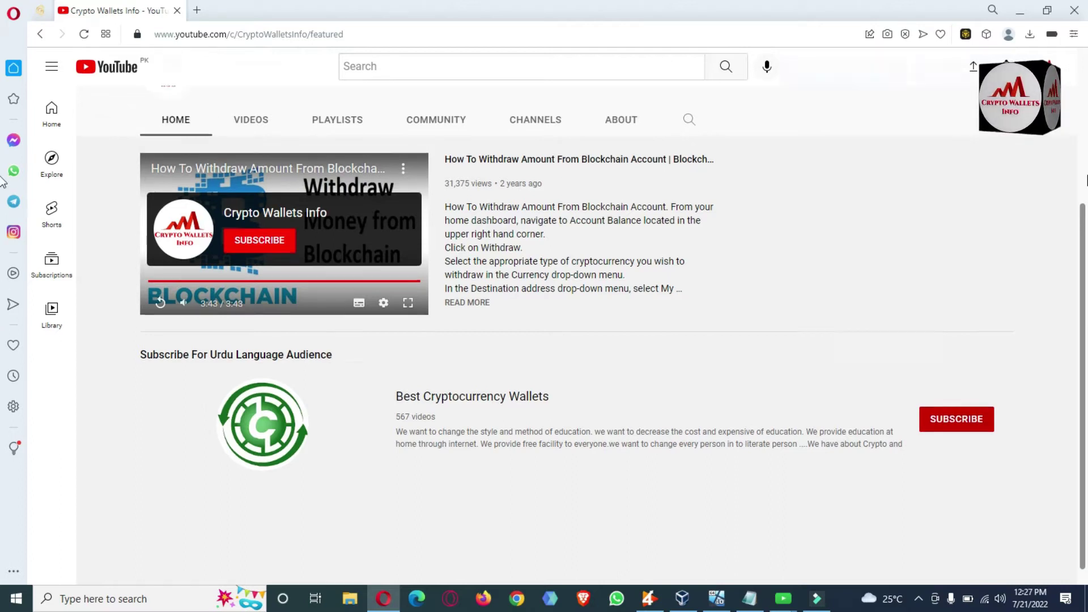
pyautogui.click(1086, 180)
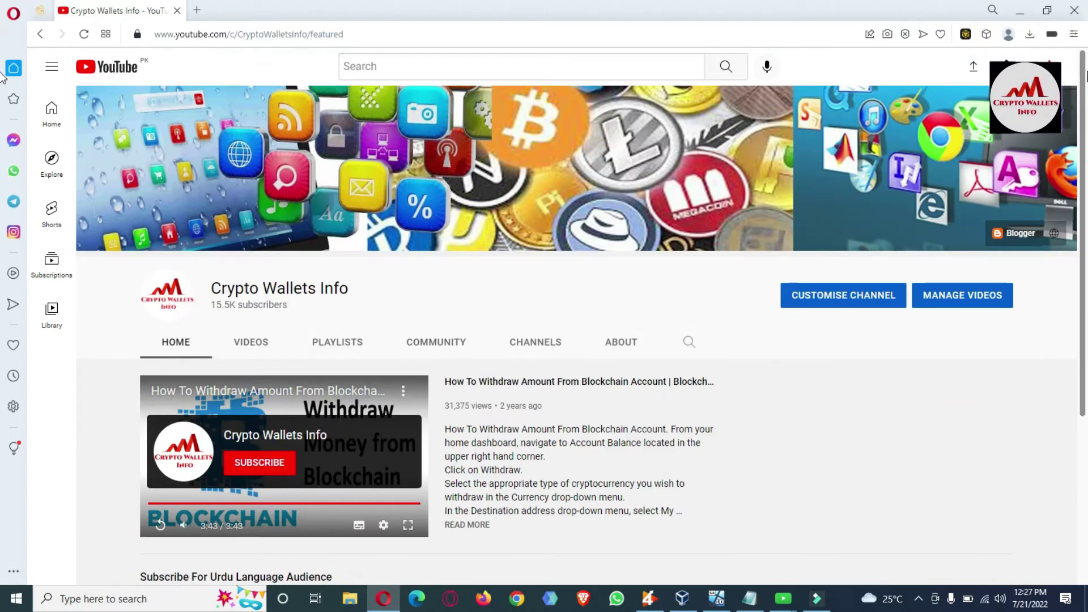
pyautogui.click(967, 39)
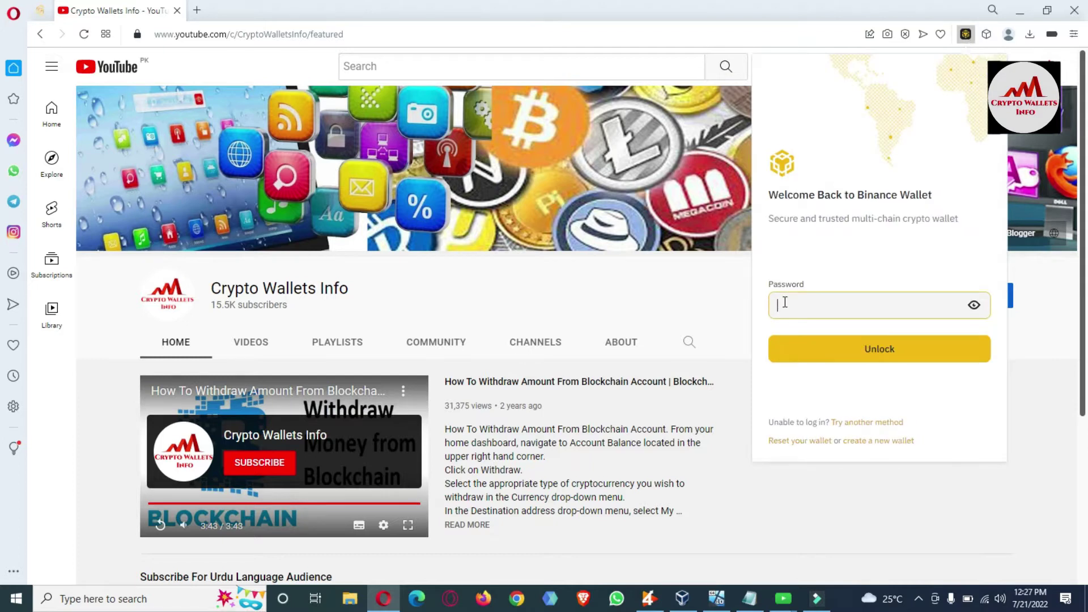
pyautogui.write('•')
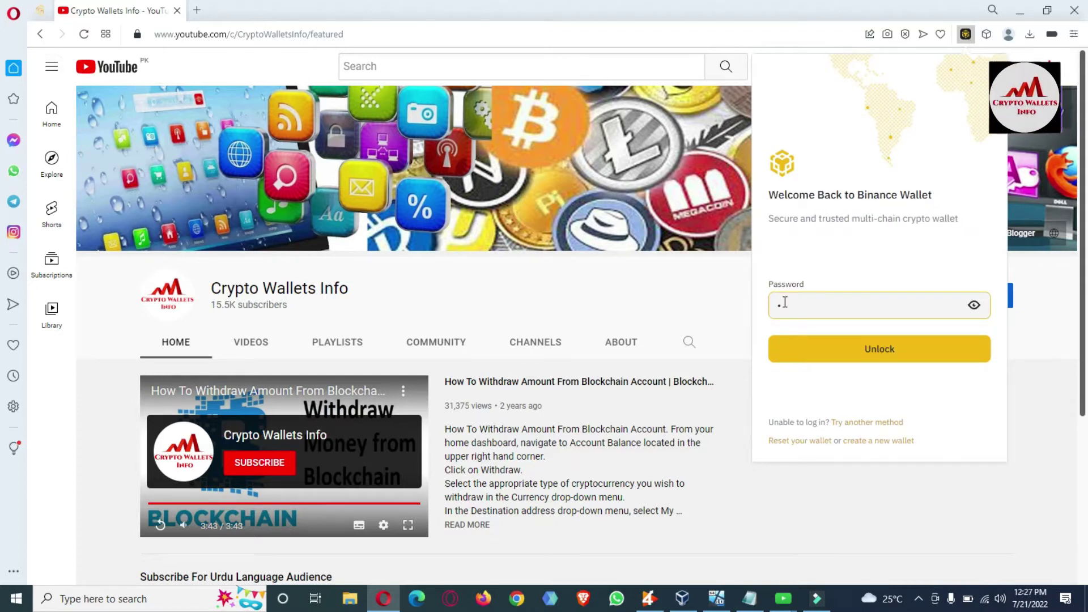
pyautogui.write('•••••')
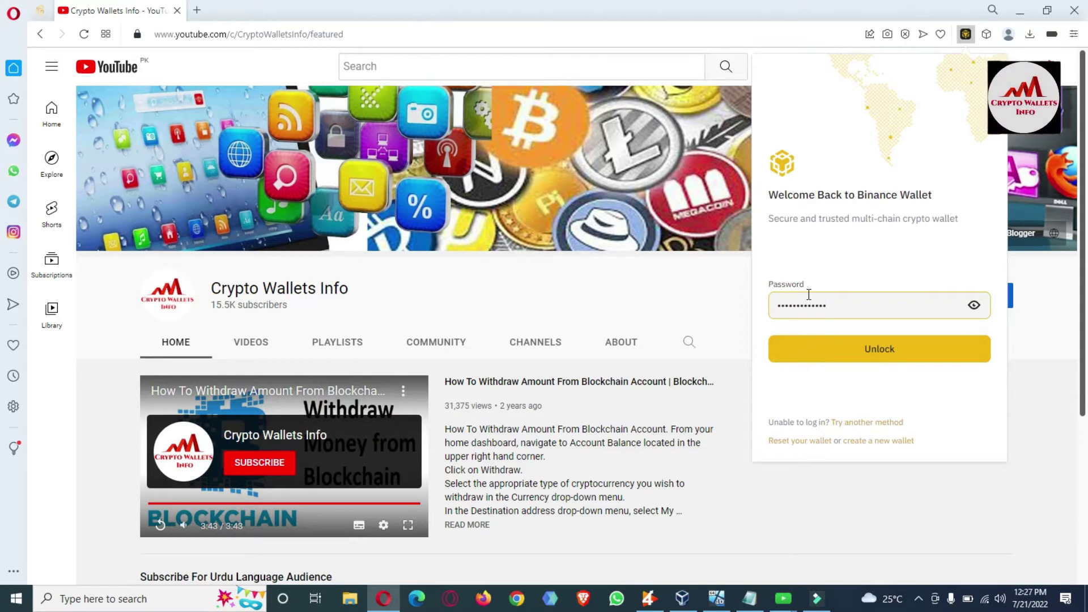
pyautogui.click(884, 358)
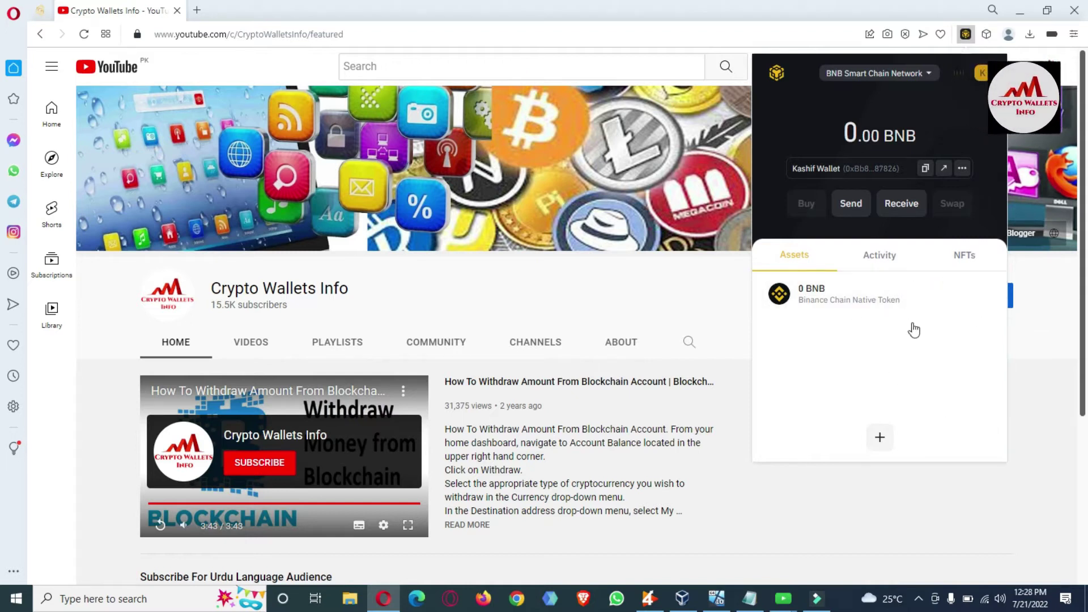
pyautogui.click(852, 205)
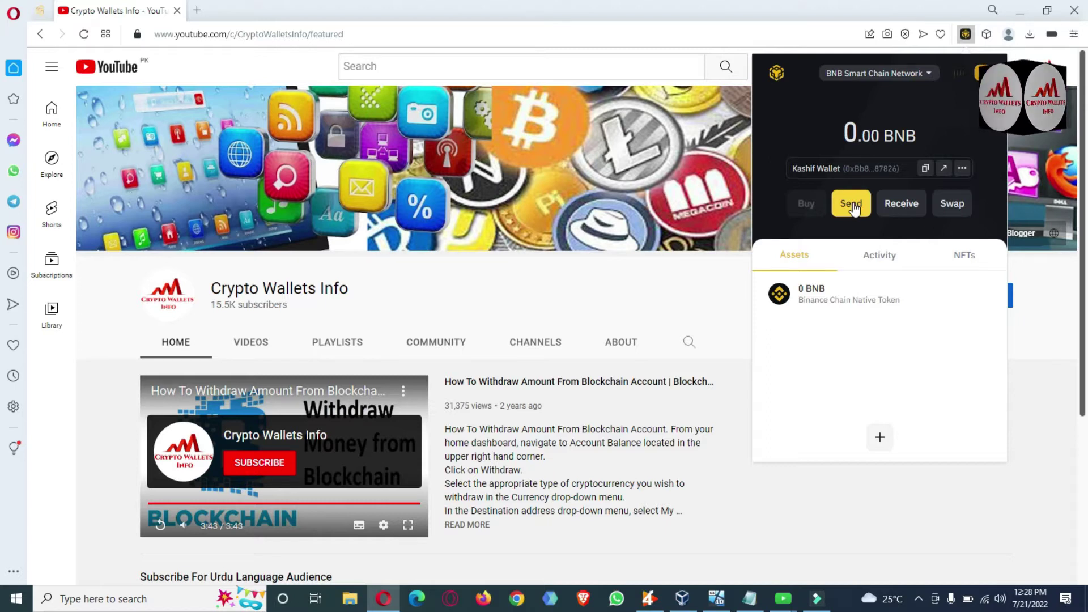
pyautogui.click(854, 207)
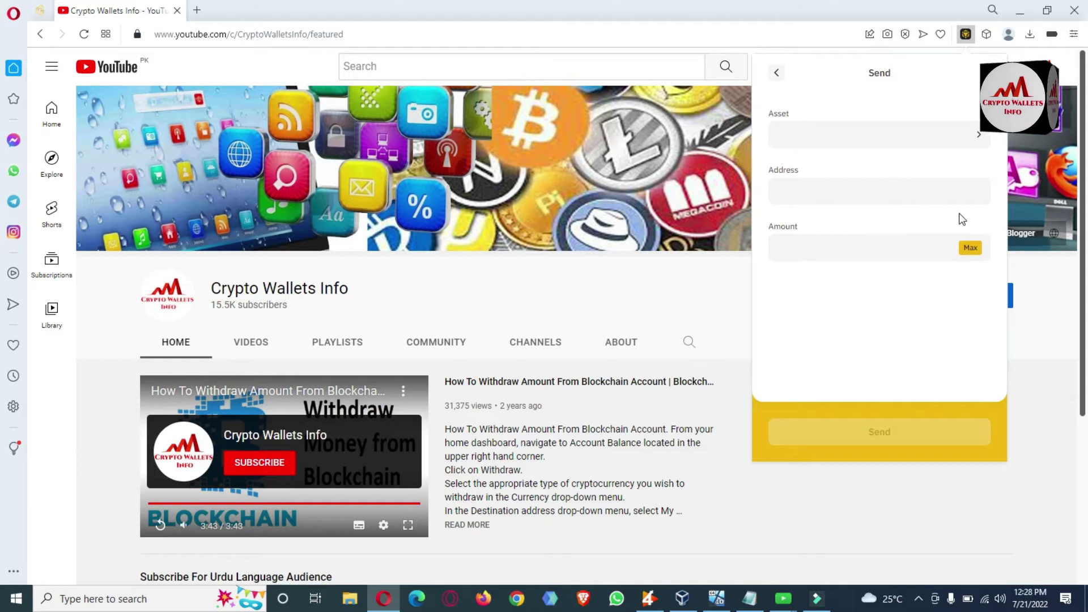
pyautogui.click(972, 195)
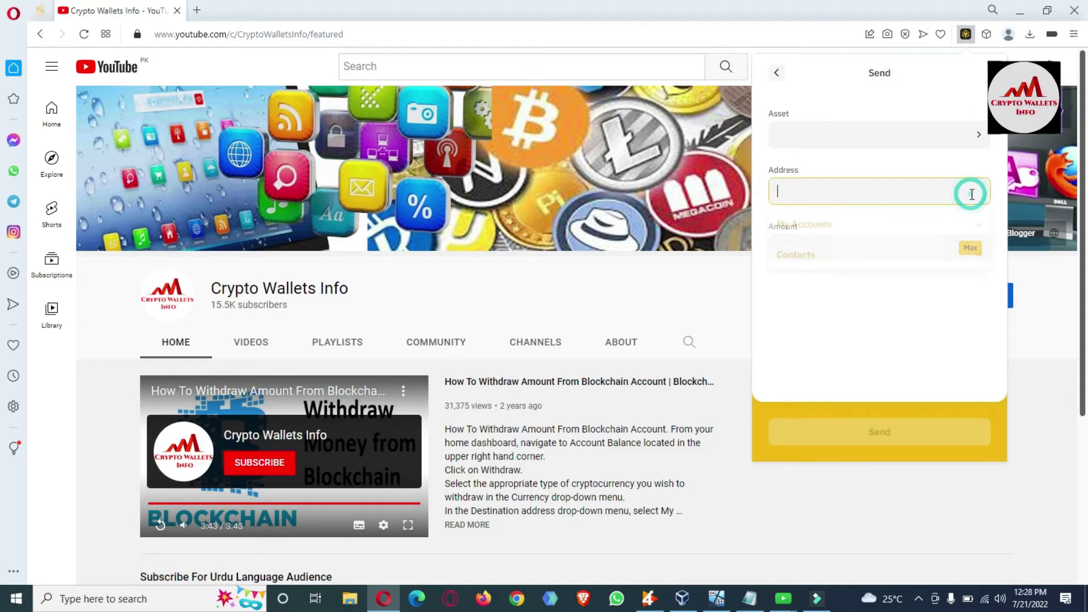
pyautogui.click(827, 269)
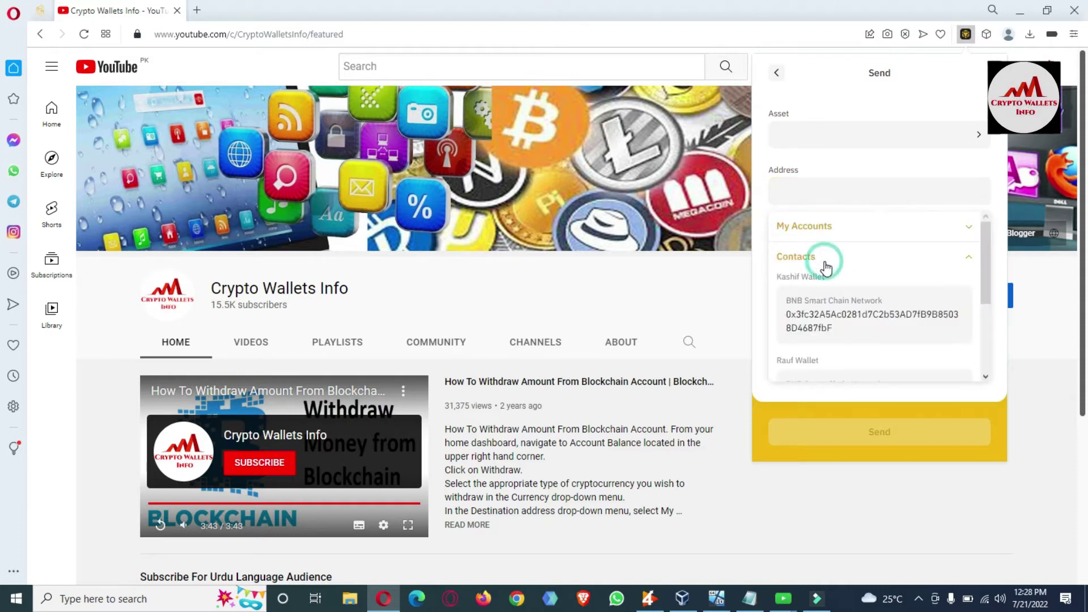
pyautogui.moveTo(988, 240); pyautogui.dragTo(992, 307)
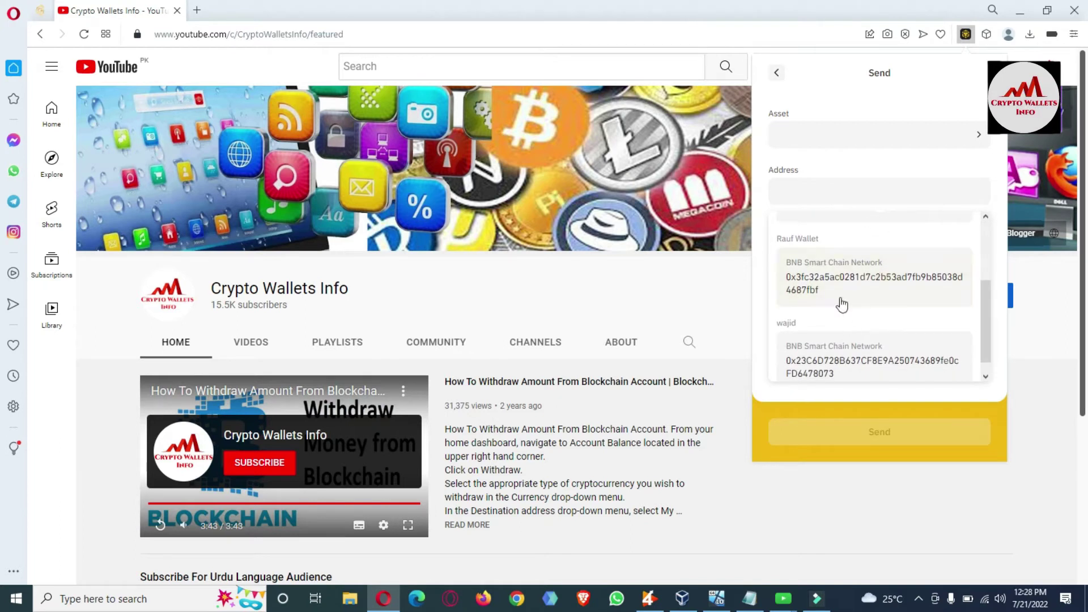
pyautogui.moveTo(983, 313)
pyautogui.mouseDown()
pyautogui.moveTo(986, 253)
pyautogui.moveTo(986, 324)
pyautogui.mouseUp()
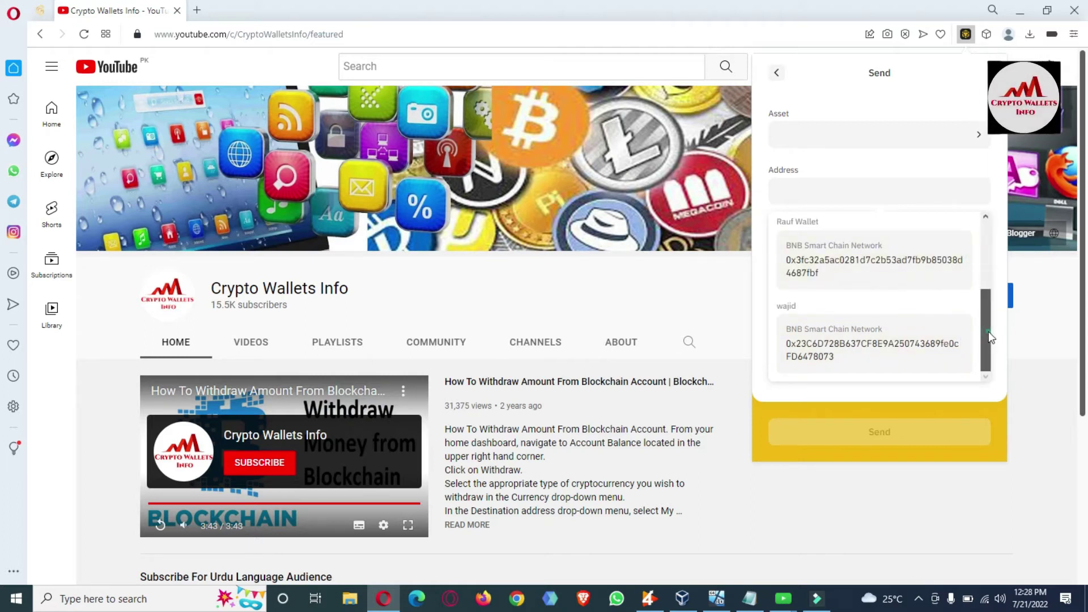
pyautogui.moveTo(989, 332); pyautogui.dragTo(1002, 233)
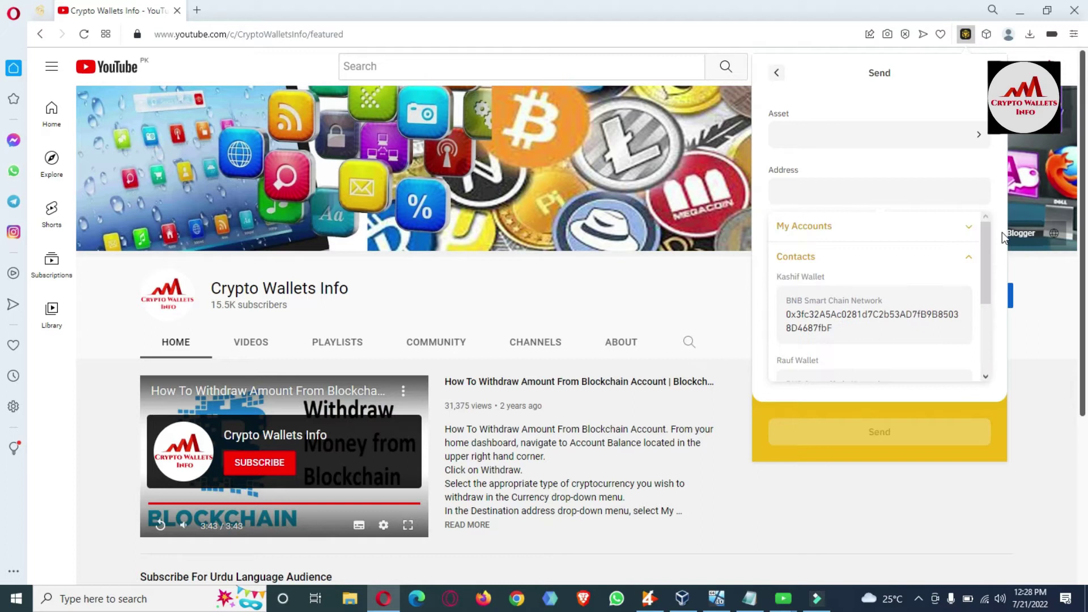
pyautogui.click(777, 74)
pyautogui.click(777, 74)
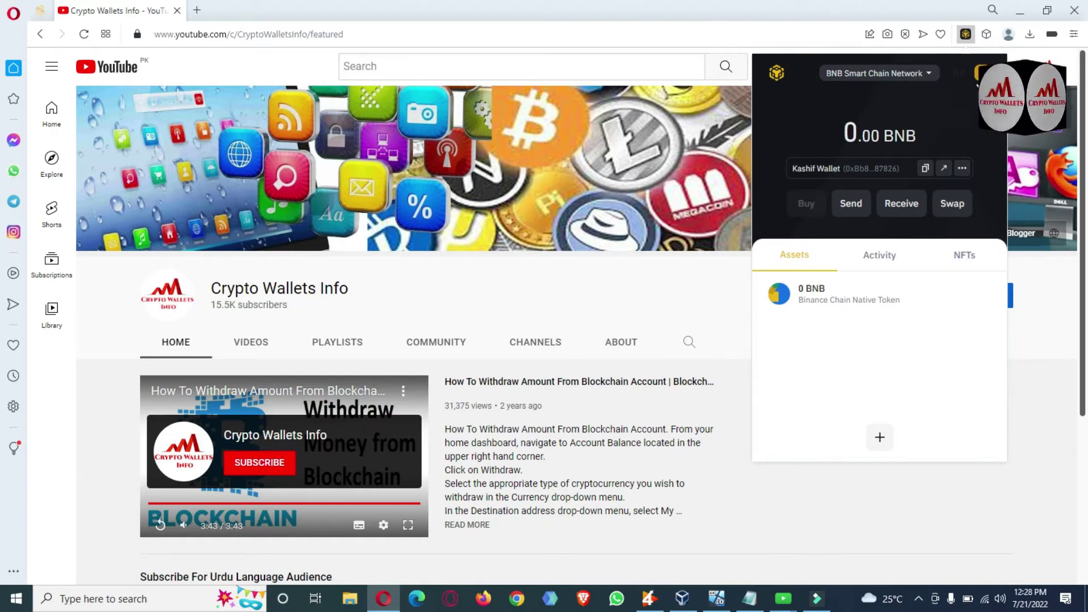
# Step: Go from the account panel into Settings and open Contacts, showing the four saved addresses
pyautogui.click(981, 80)
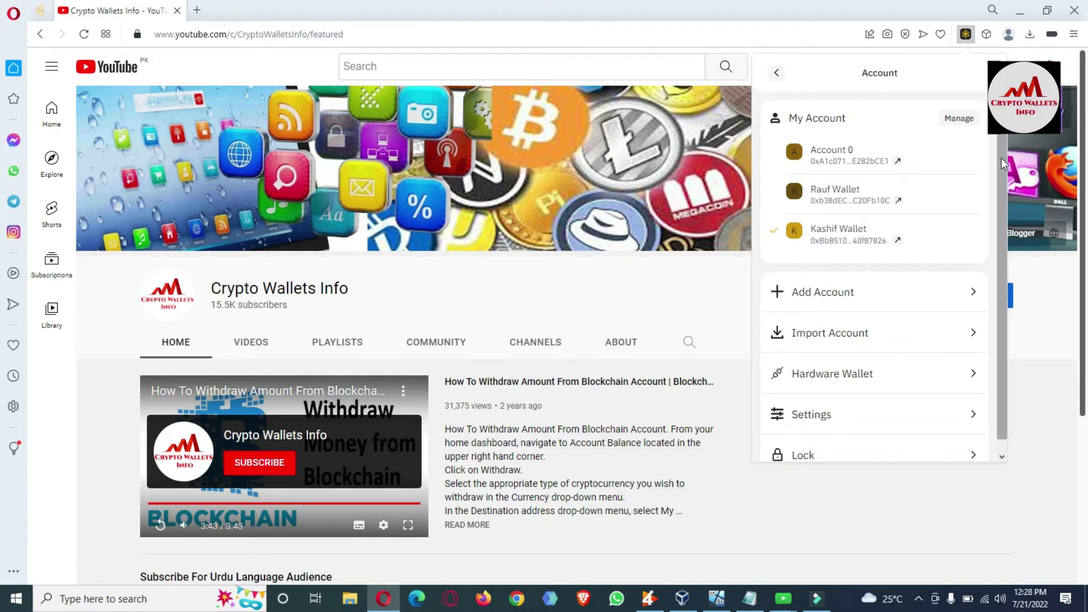
pyautogui.scroll(-1, 1003, 170)
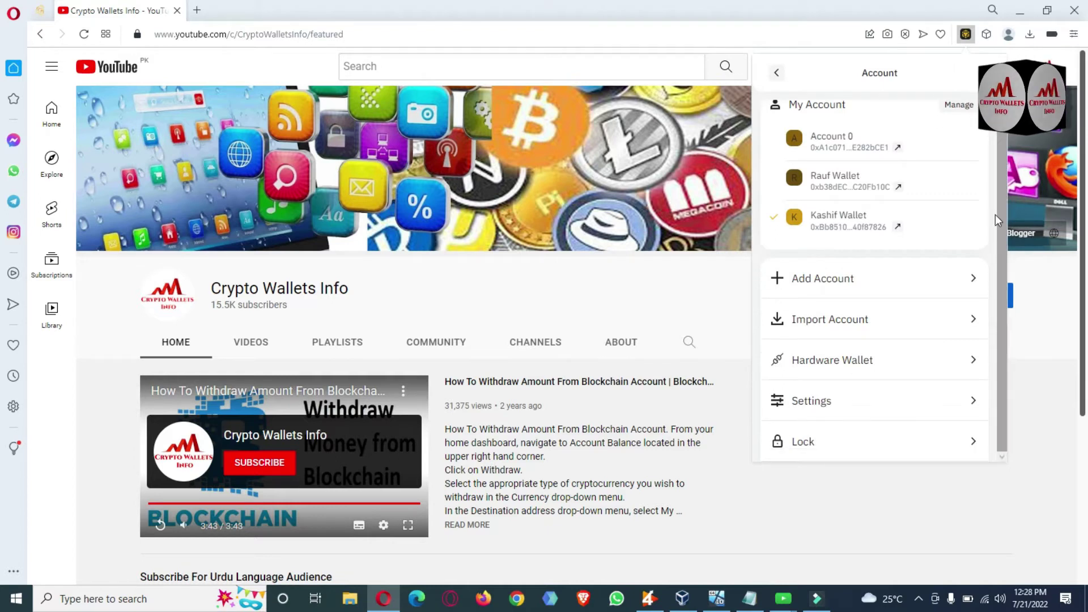
pyautogui.click(842, 403)
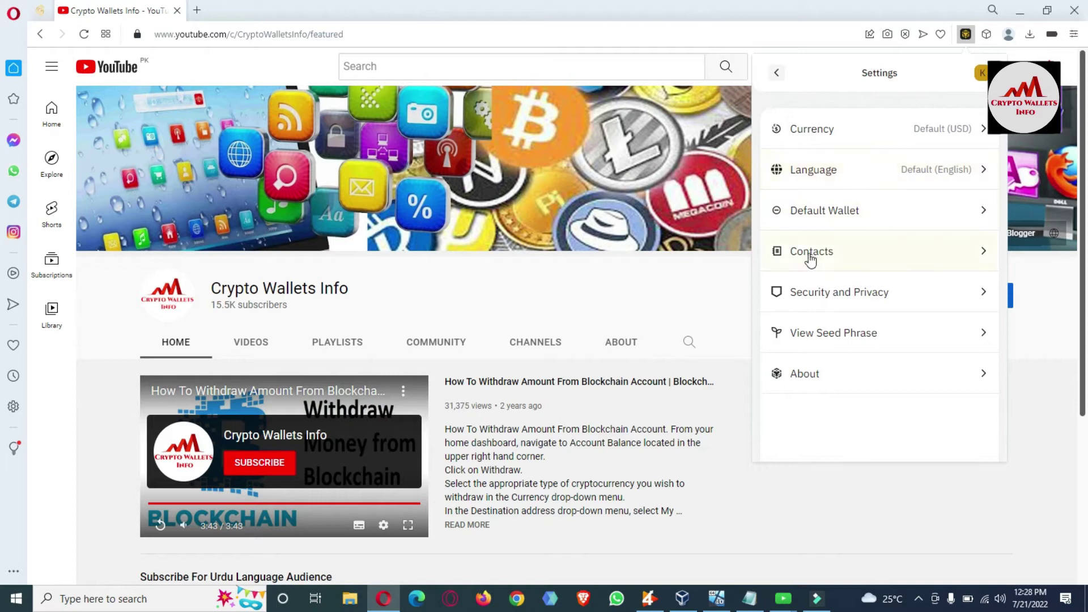
pyautogui.click(844, 259)
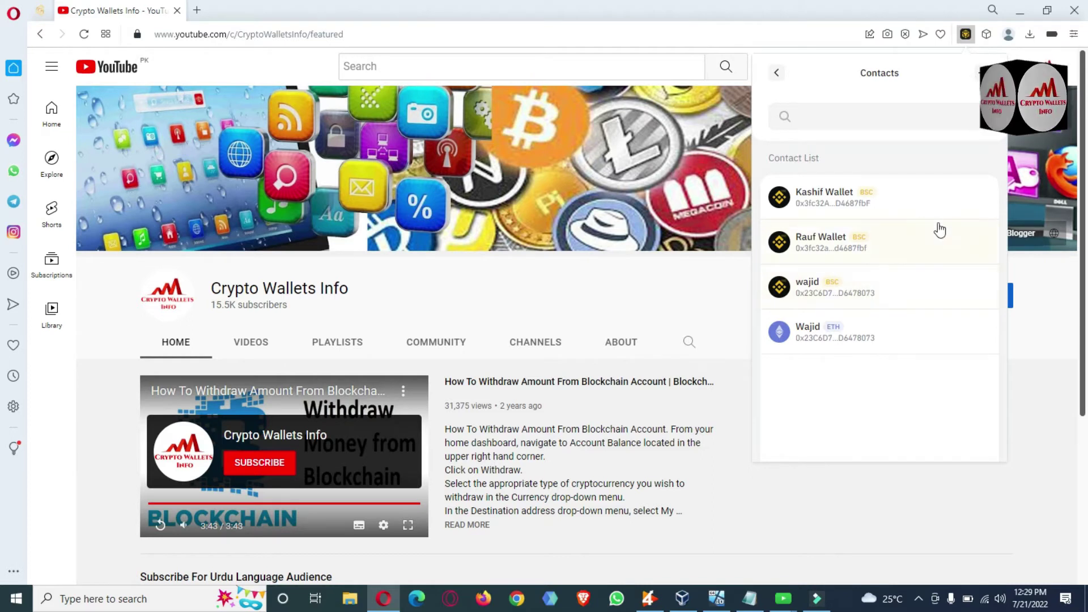
# Step: Delete the second contact, a BSC network contact and the Ethereum contact, leaving one BSC contact
pyautogui.click(939, 242)
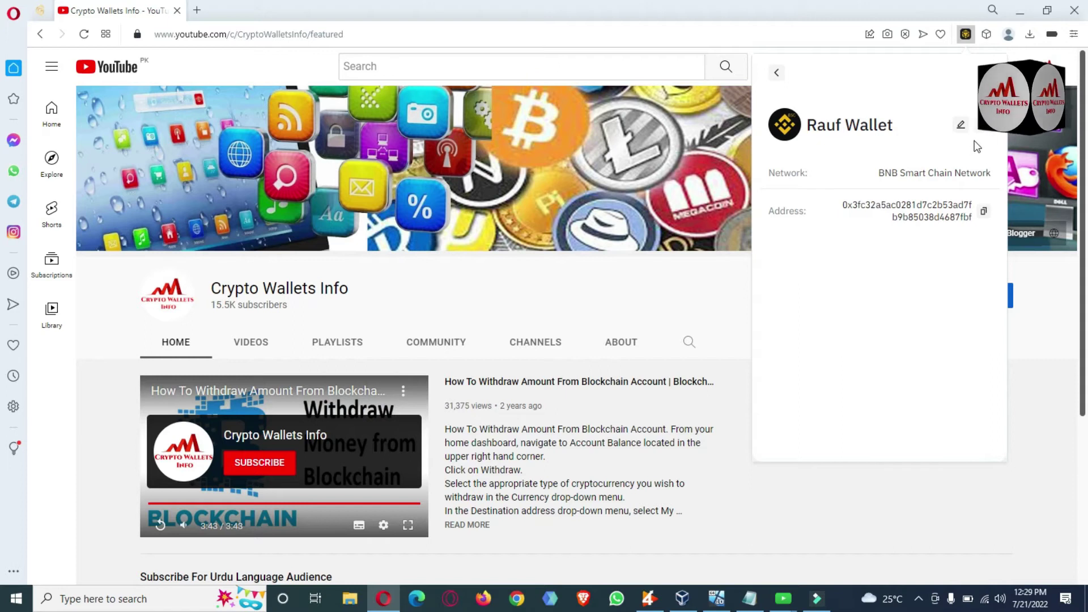
pyautogui.click(985, 127)
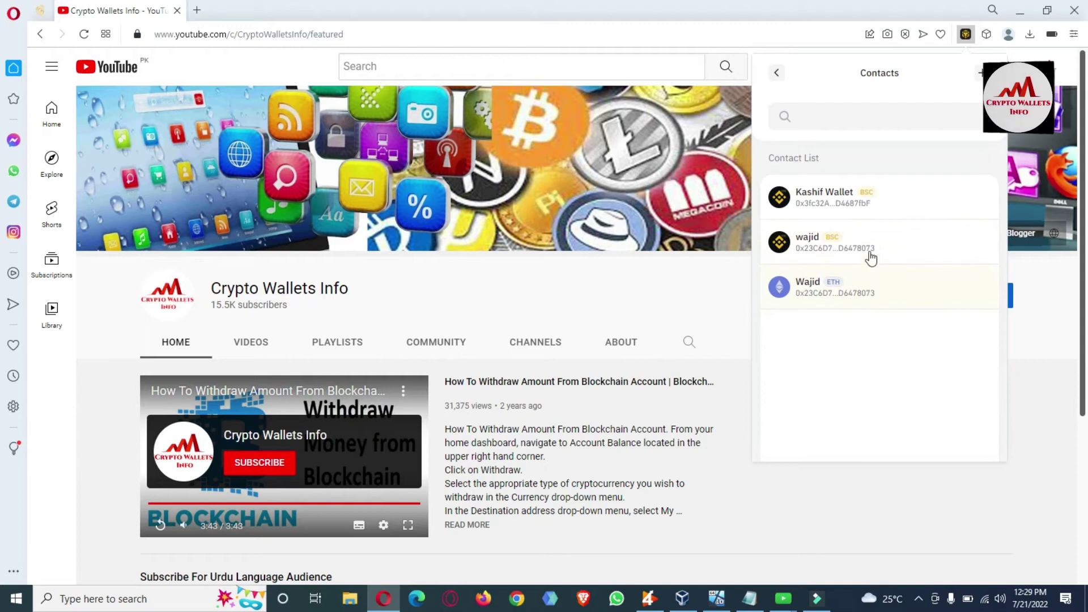
pyautogui.click(927, 242)
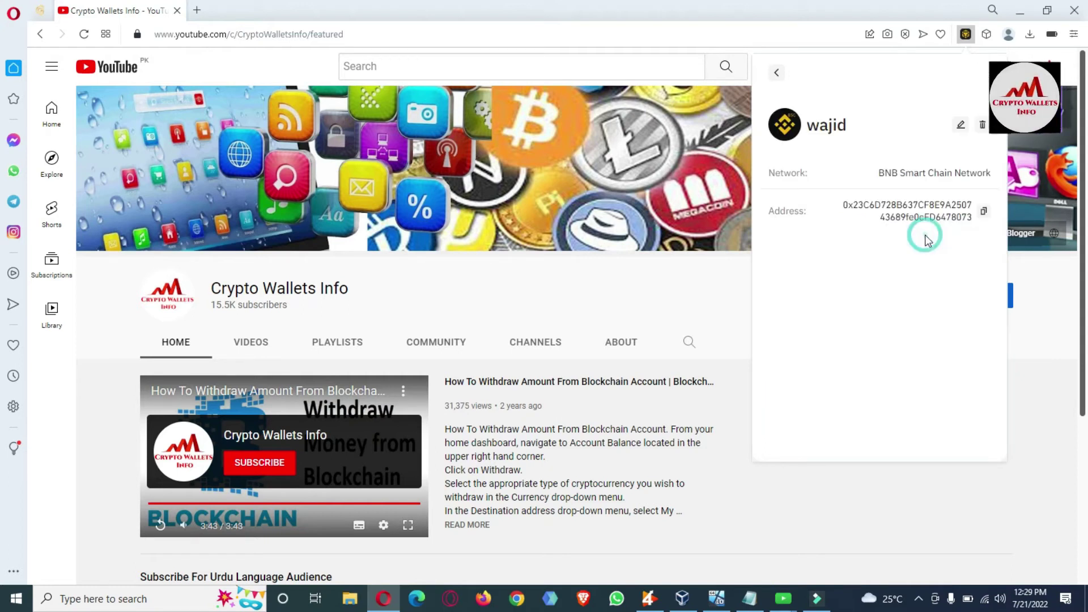
pyautogui.click(984, 126)
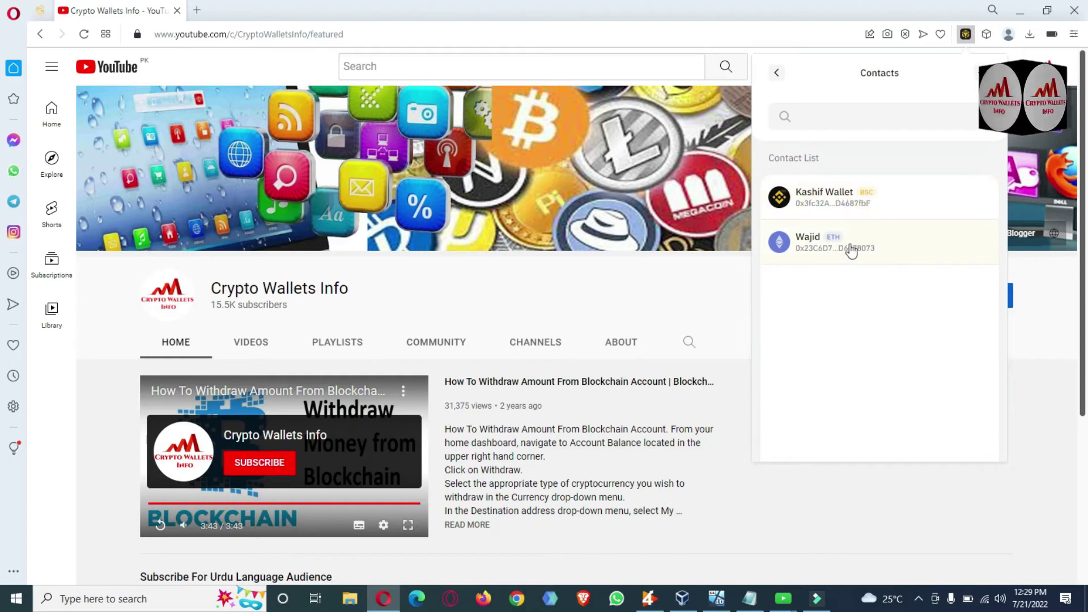
pyautogui.click(923, 249)
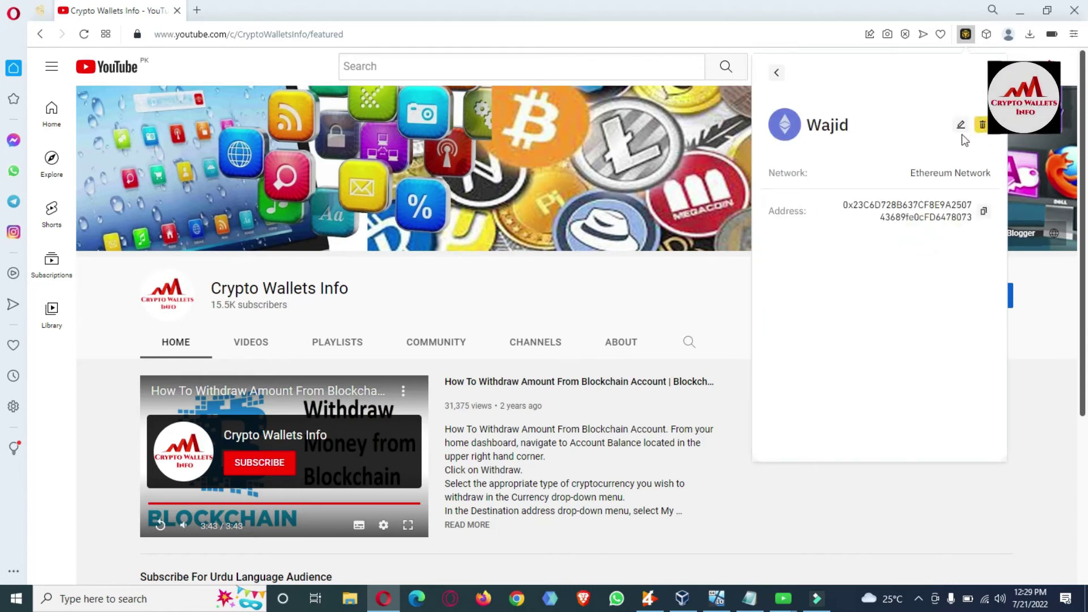
pyautogui.click(983, 127)
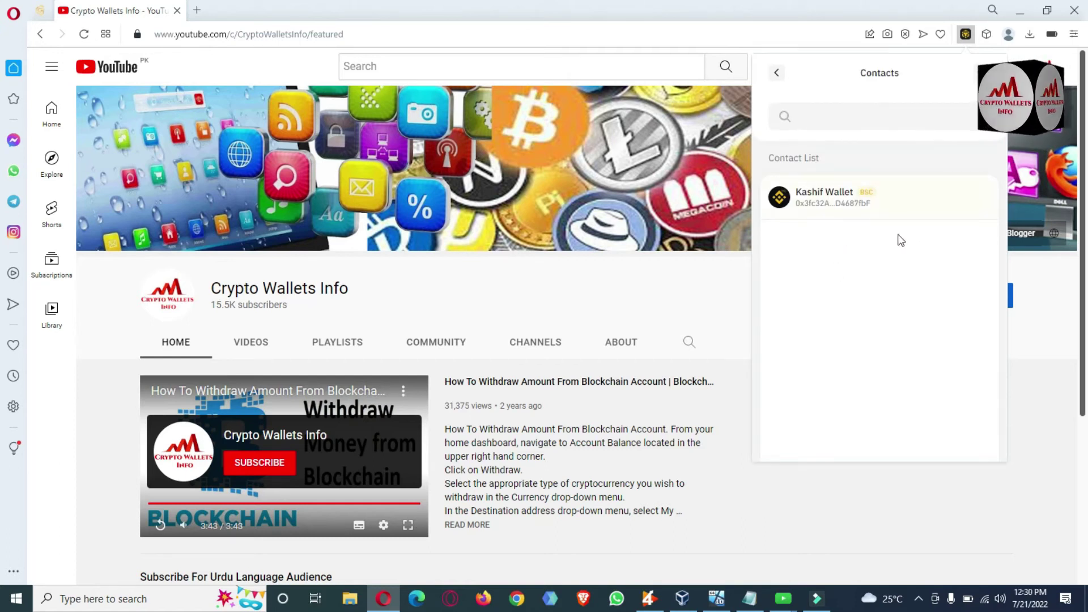
# Step: Return to the home view and expand the send form's recipient contacts, showing only one BNB Smart Chain contact
pyautogui.click(778, 73)
pyautogui.click(778, 73)
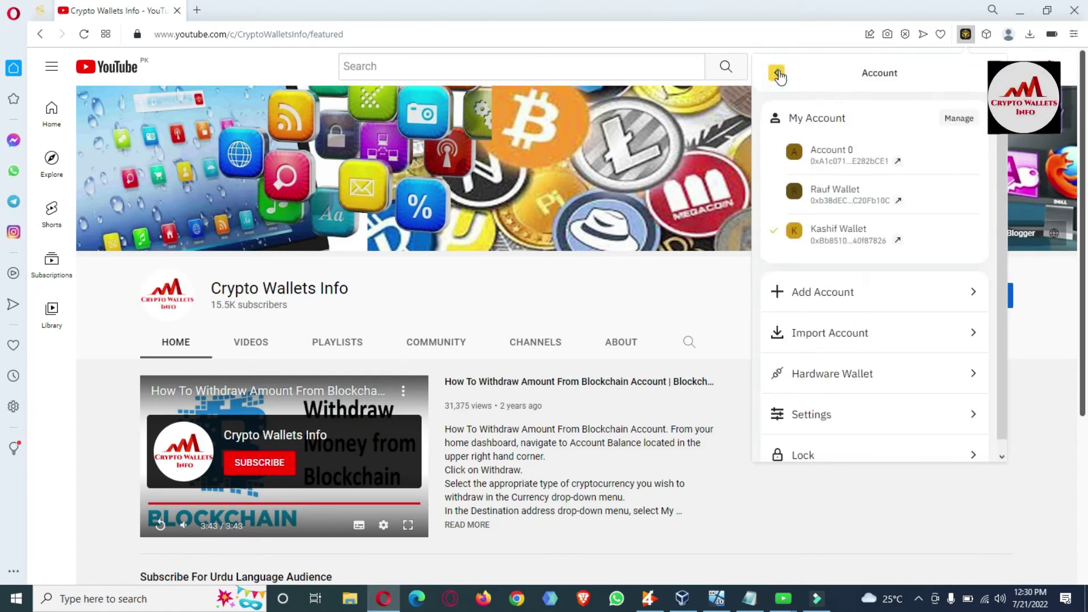
pyautogui.click(778, 73)
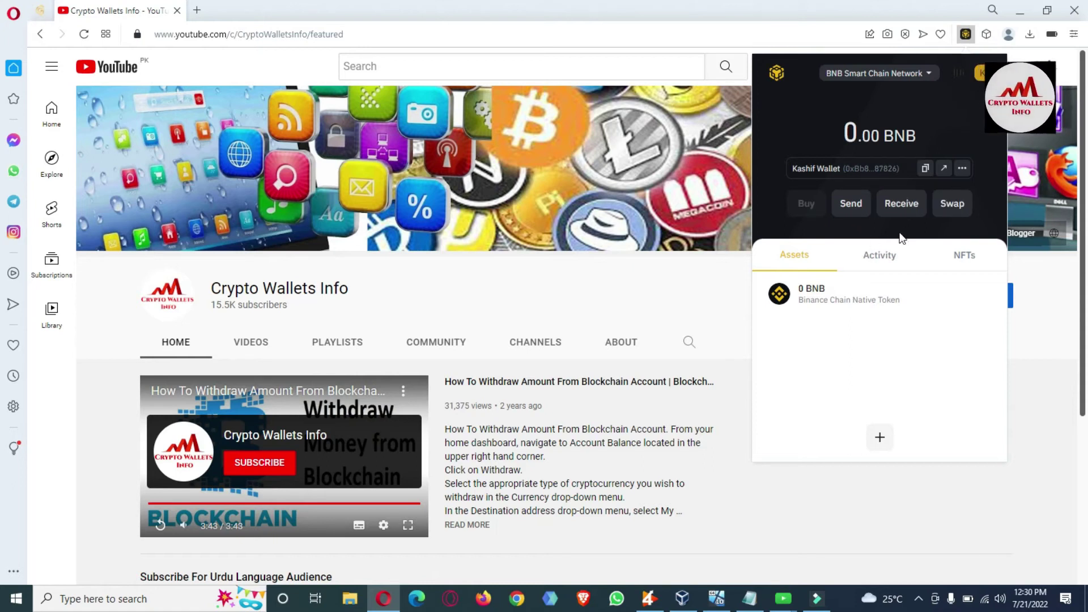
pyautogui.click(854, 206)
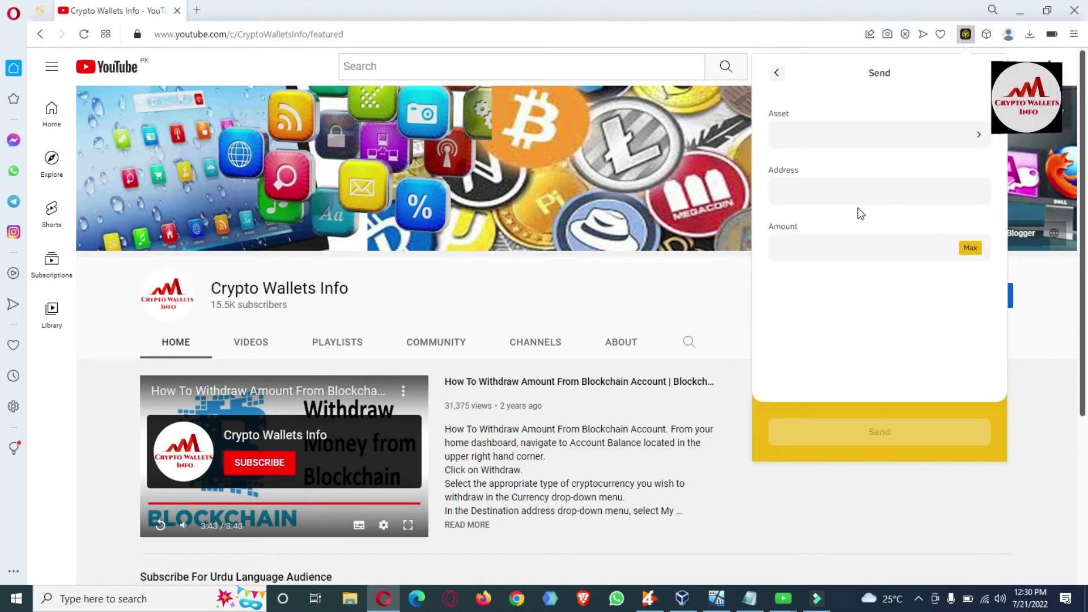
pyautogui.click(945, 191)
pyautogui.click(809, 259)
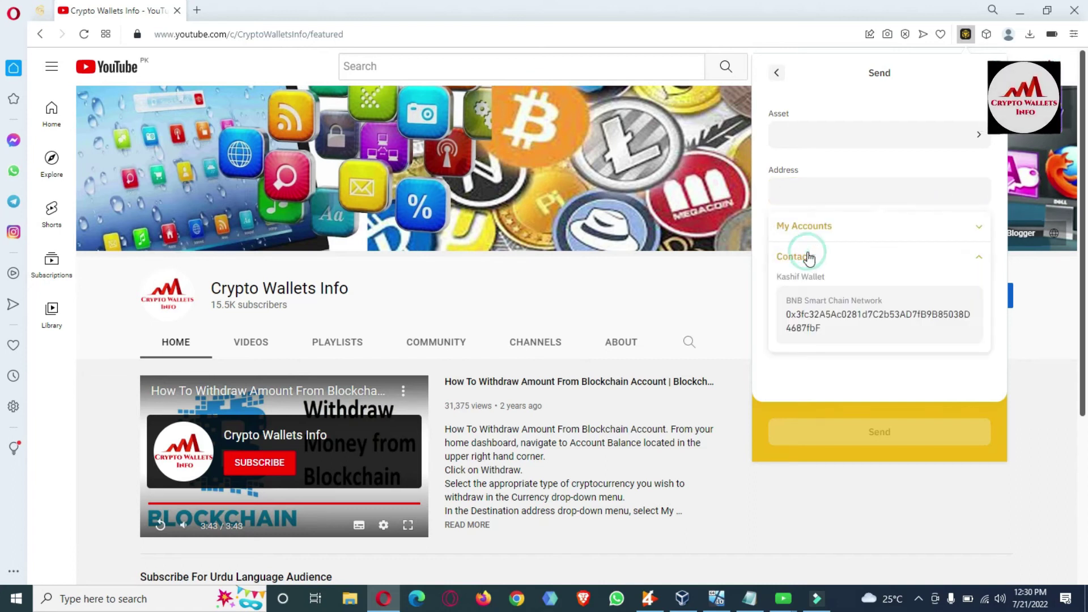